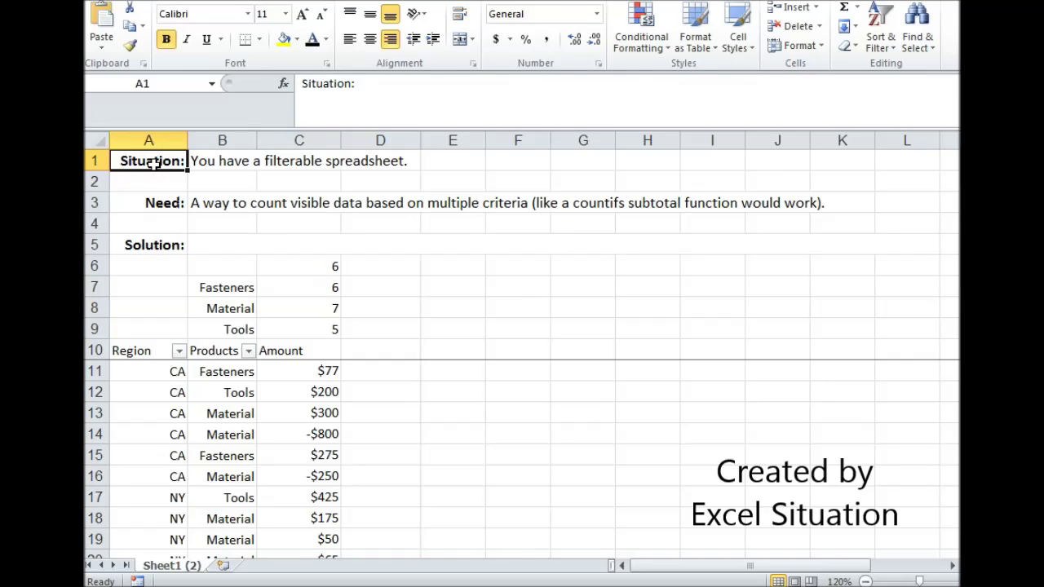
Inspect the COUNTIFS formula in C6 and filter the Region column to only NY to compare the counts above the table.
click(133, 203)
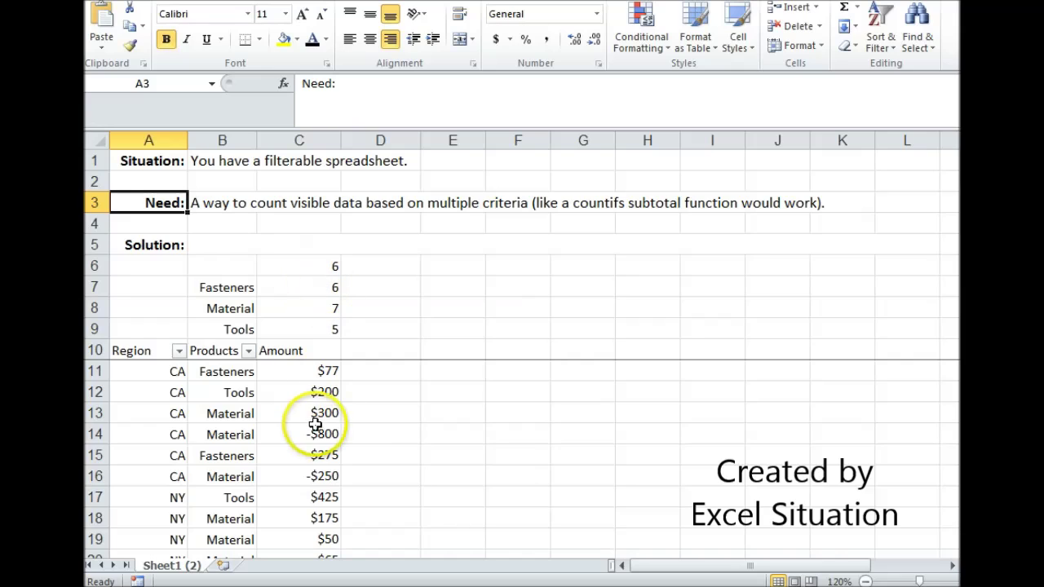
click(318, 263)
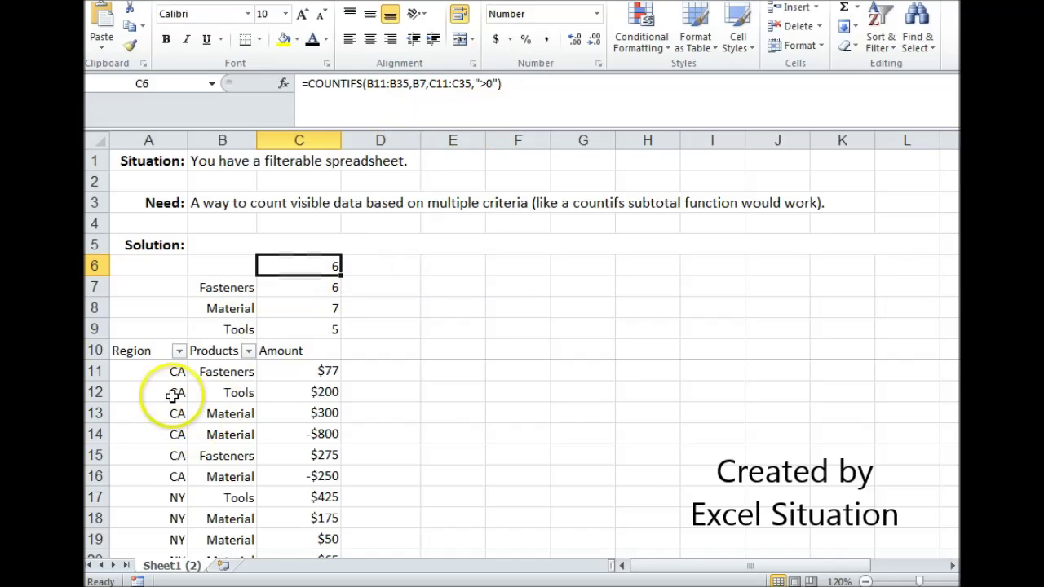
click(179, 351)
click(161, 157)
click(137, 198)
click(204, 320)
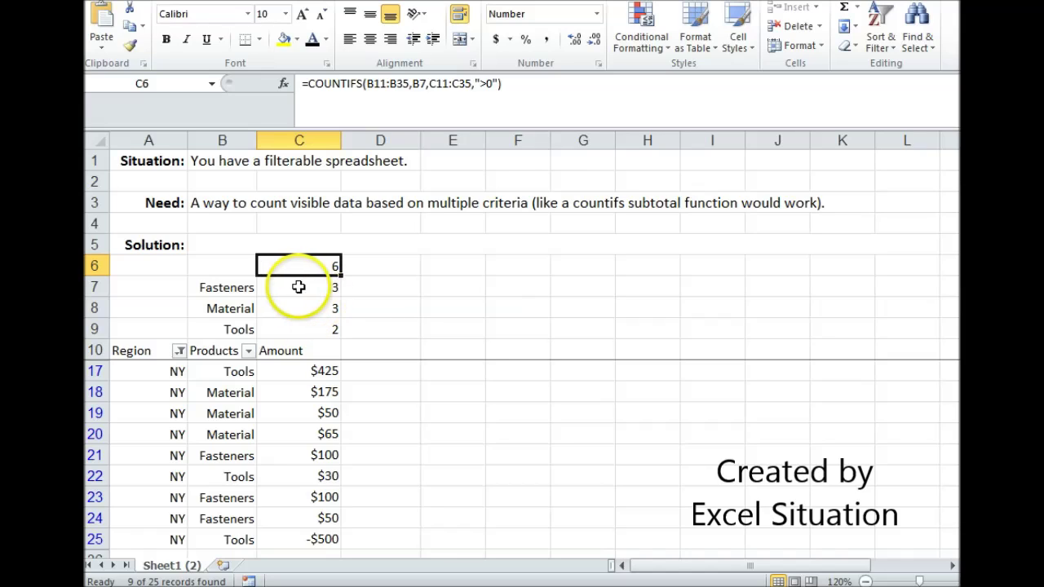
Reset the Region filter to include all regions.
click(179, 350)
click(137, 156)
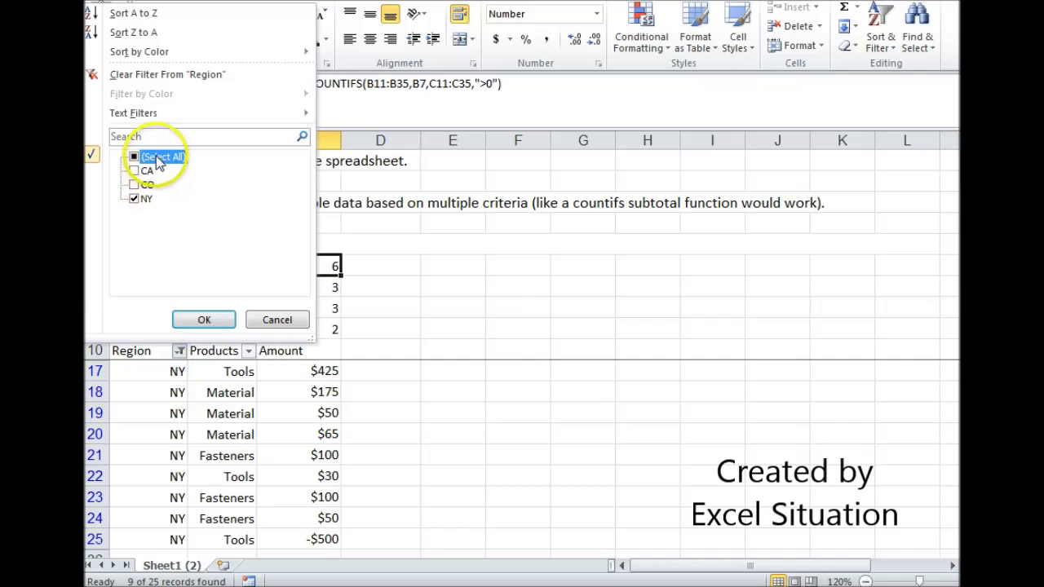
click(192, 320)
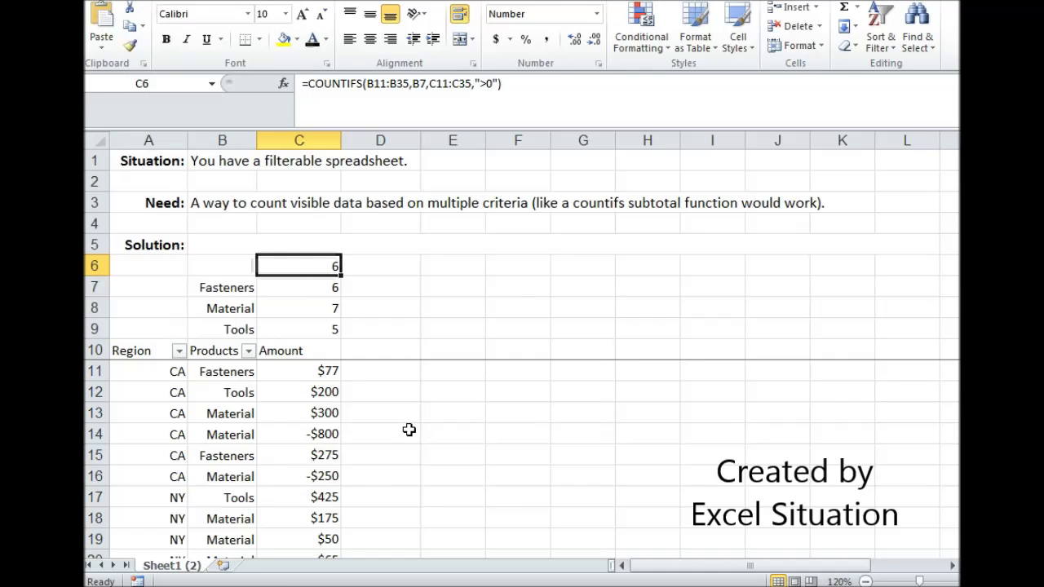
Examine the SUMPRODUCT formula in C7, including its SUBTOTAL/OFFSET part and the $B$11:$B35=$B7 product criterion.
click(330, 286)
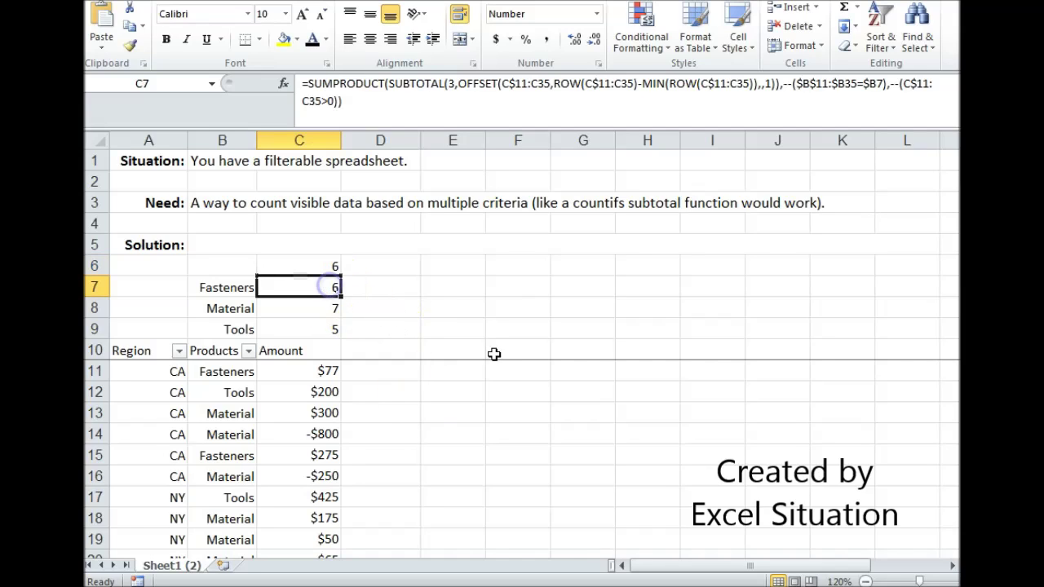
click(680, 95)
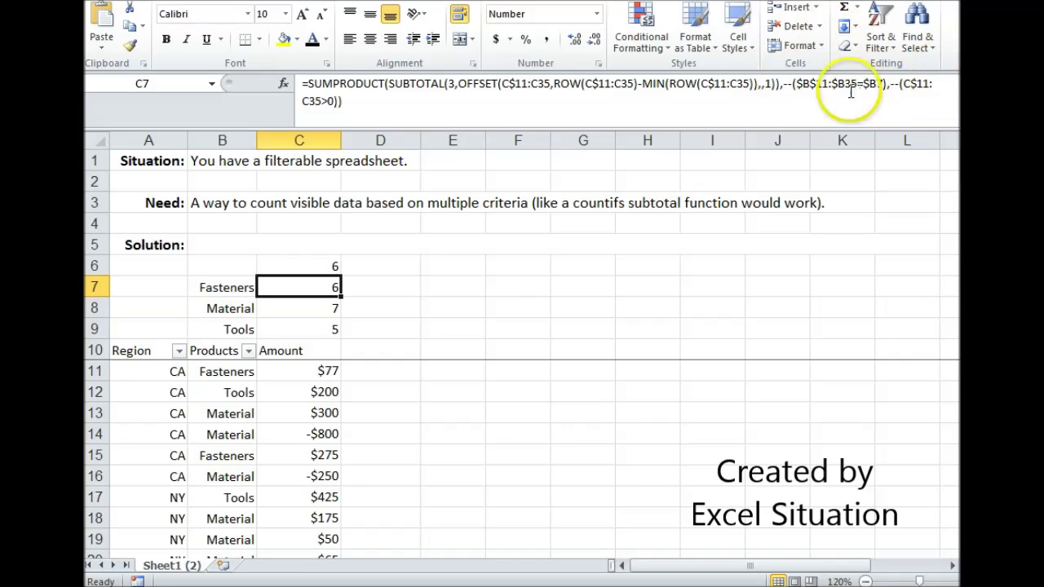
click(824, 92)
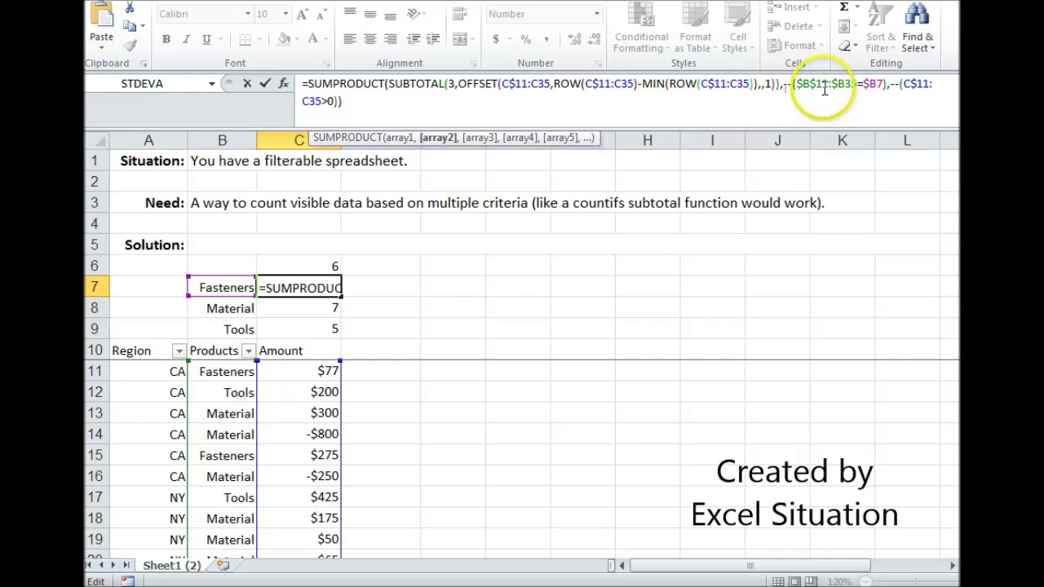
click(824, 86)
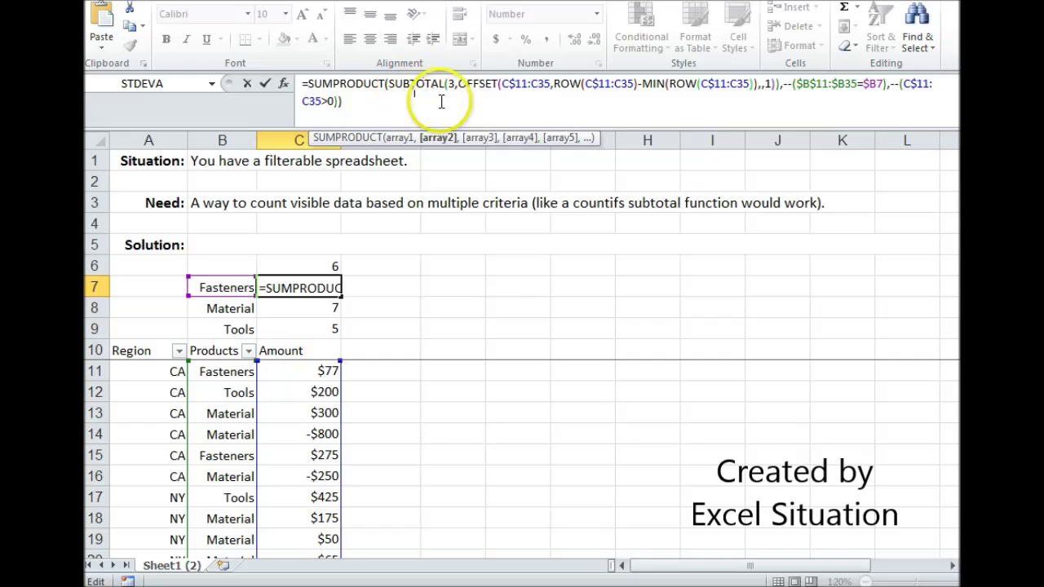
click(822, 83)
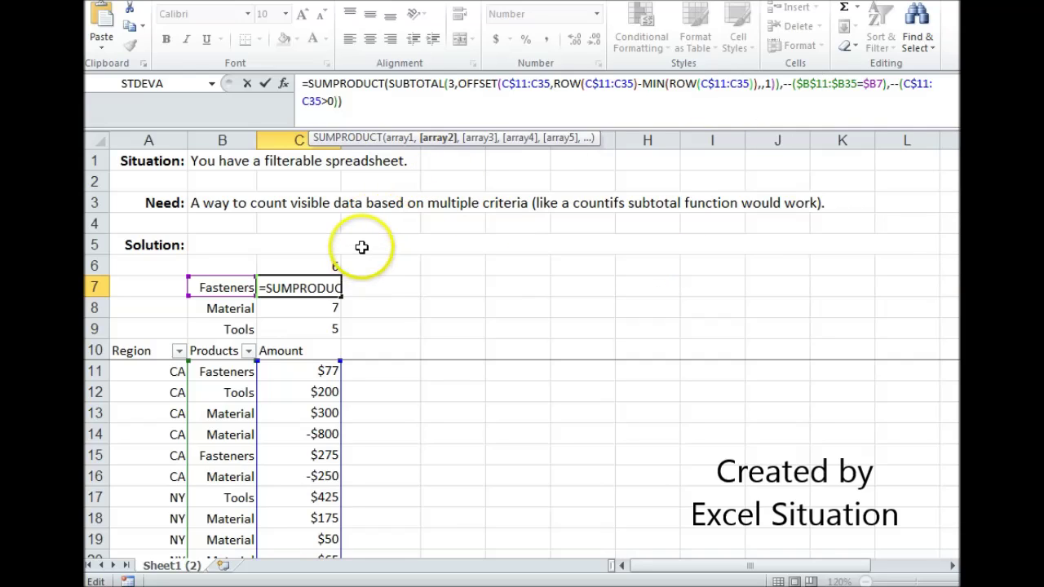
key(Return)
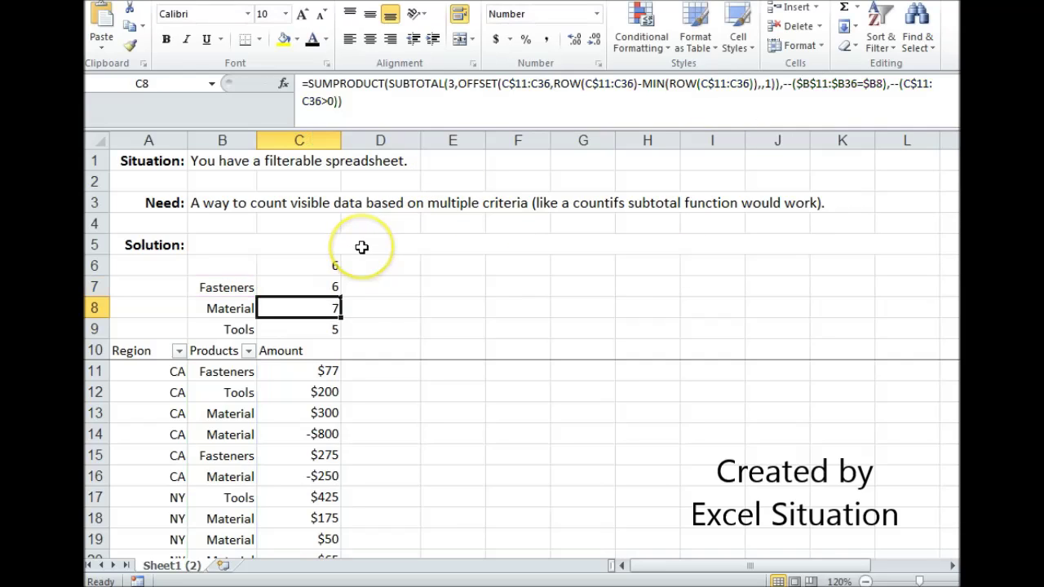
Filter the Region column to show only the NY rows.
click(177, 351)
click(134, 156)
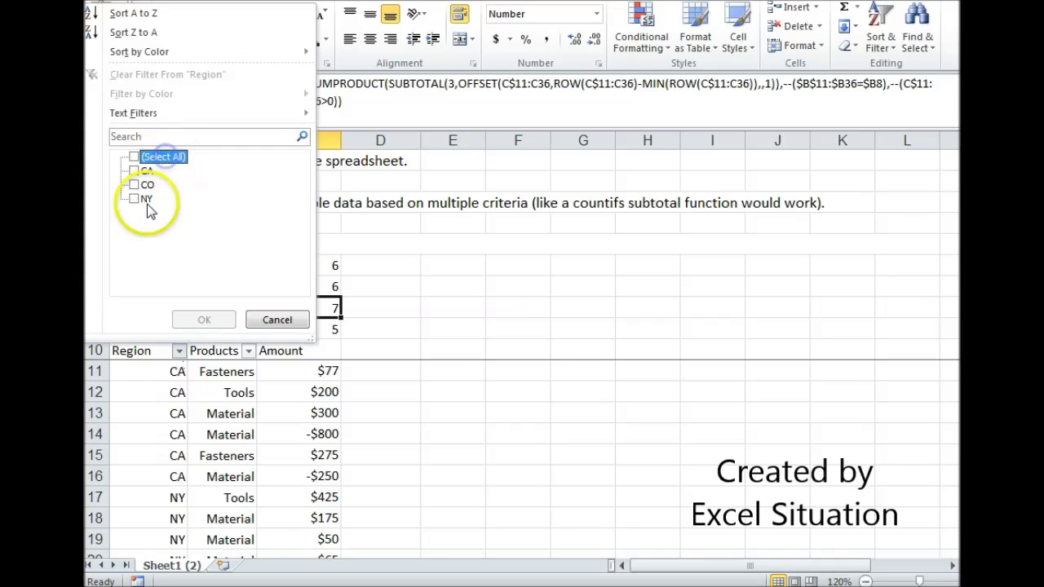
click(138, 198)
click(185, 315)
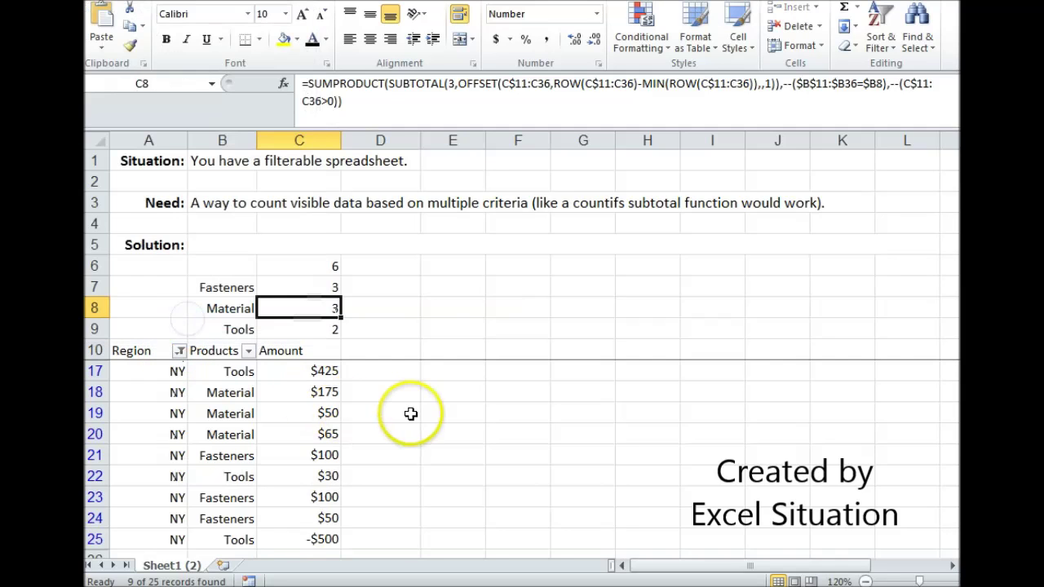
Check the Fasteners count in C7 against the visible NY Fasteners amounts in C21, C23 and C24.
click(332, 288)
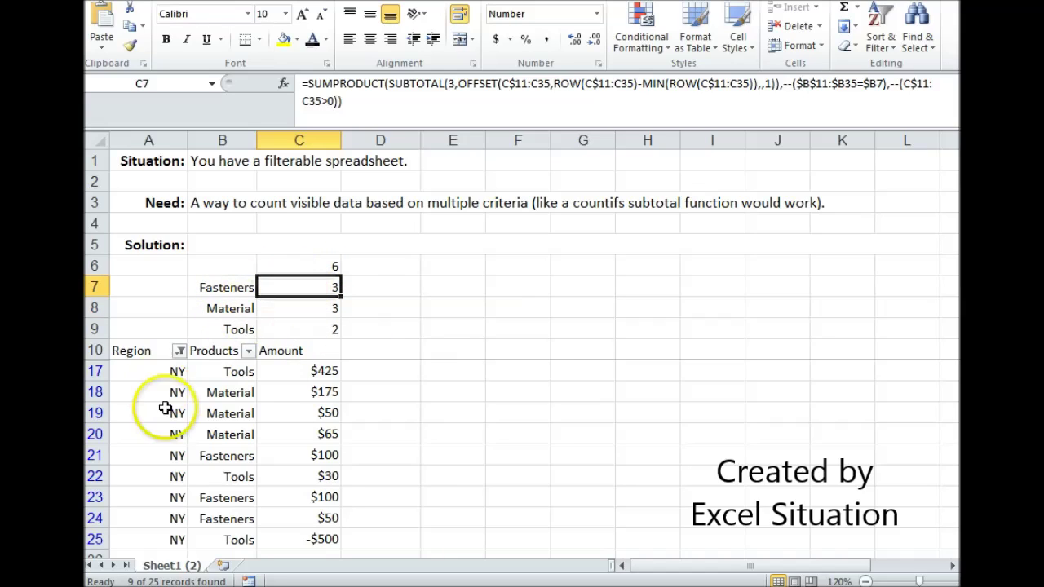
click(309, 453)
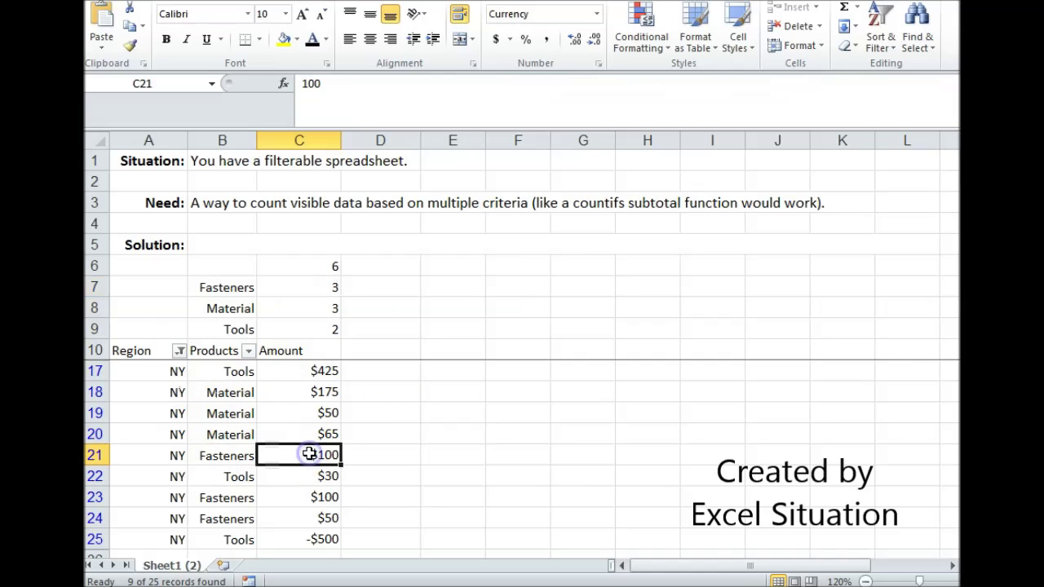
click(329, 492)
click(319, 518)
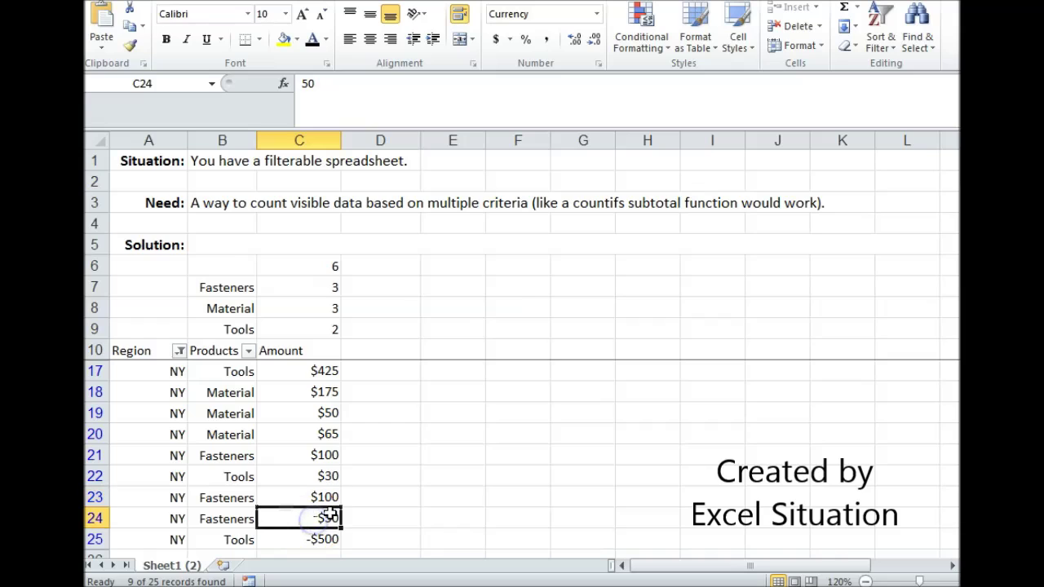
click(321, 288)
Check the Material count in C8 against the visible NY Material amounts, including C19 and C20.
click(312, 313)
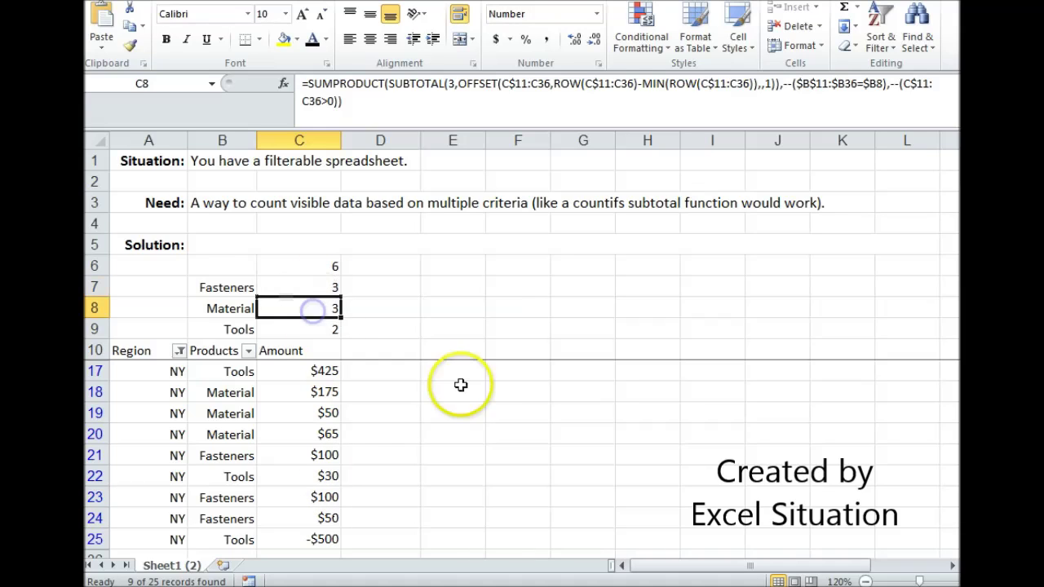
click(327, 413)
click(327, 432)
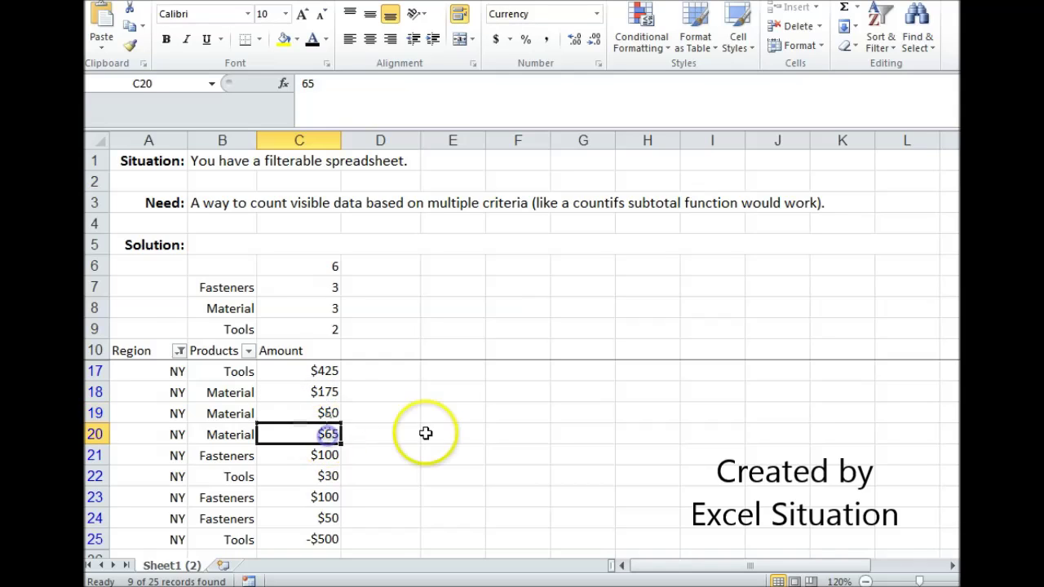
Check the Tools count in C9 against the NY Tools amounts in C17, C22 and the negative amount in C25.
click(329, 330)
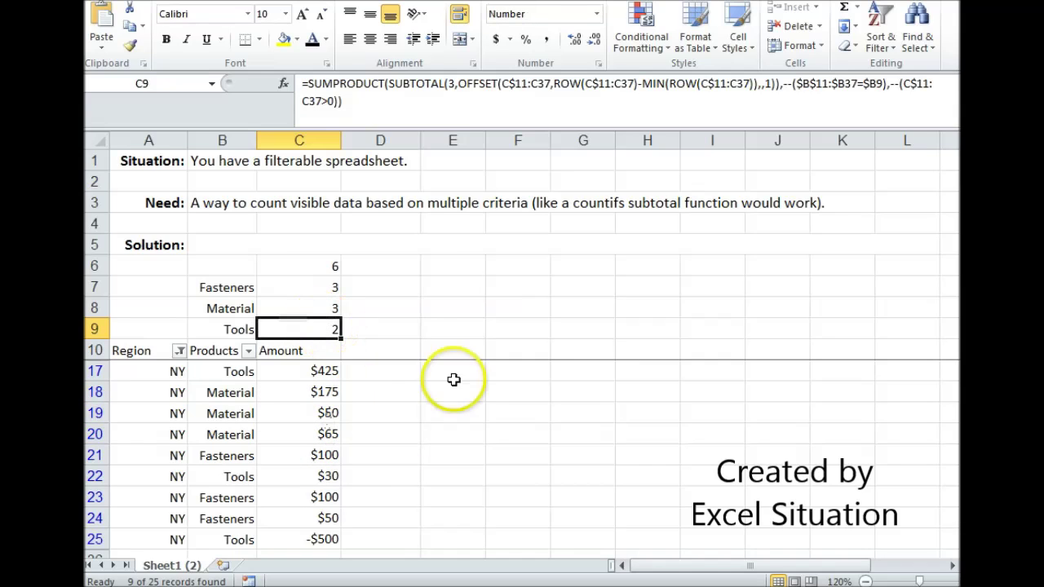
click(318, 374)
click(320, 476)
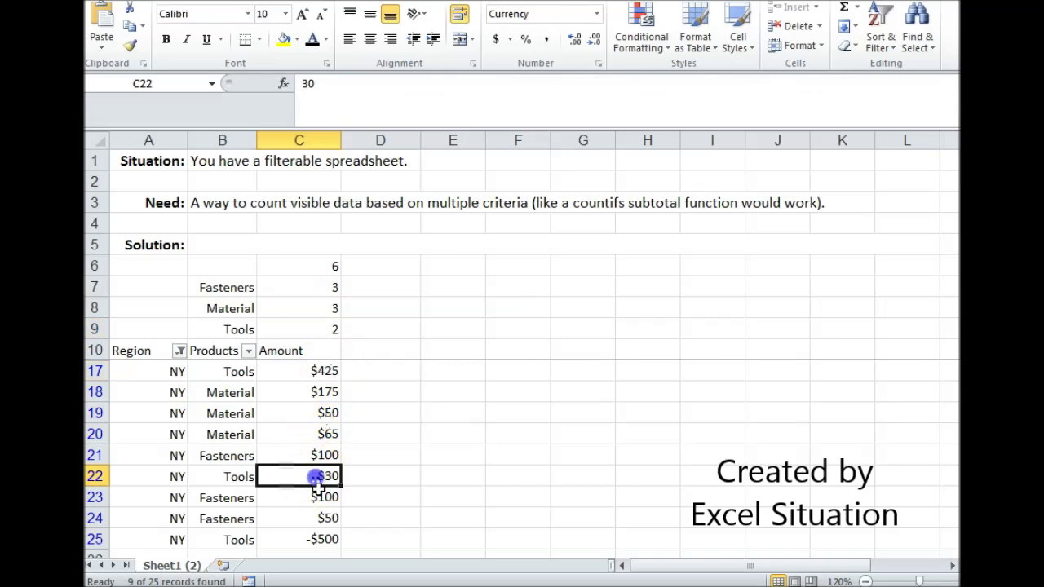
click(327, 540)
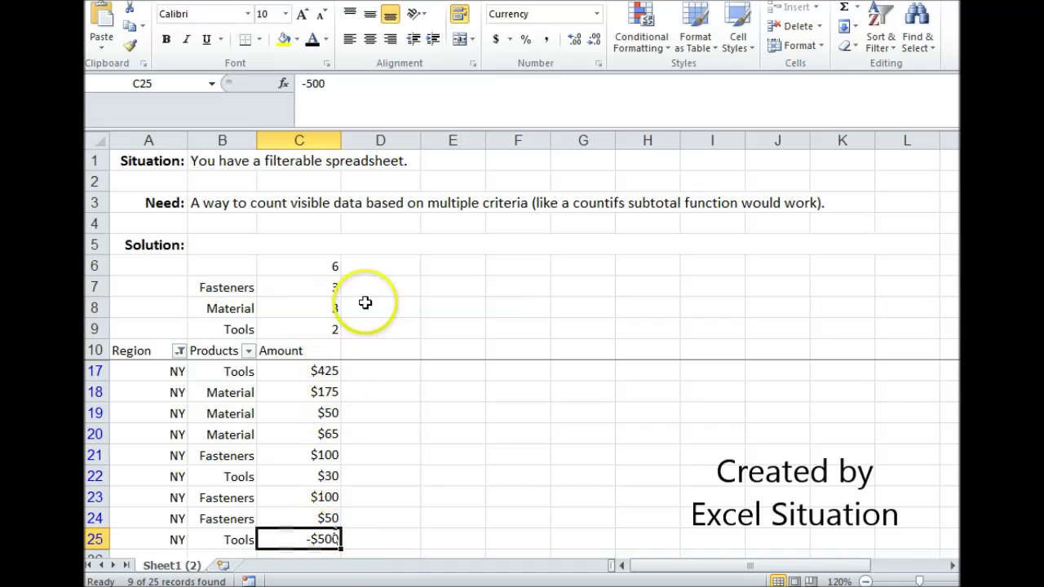
Show all regions again in the filtered Region column.
click(179, 350)
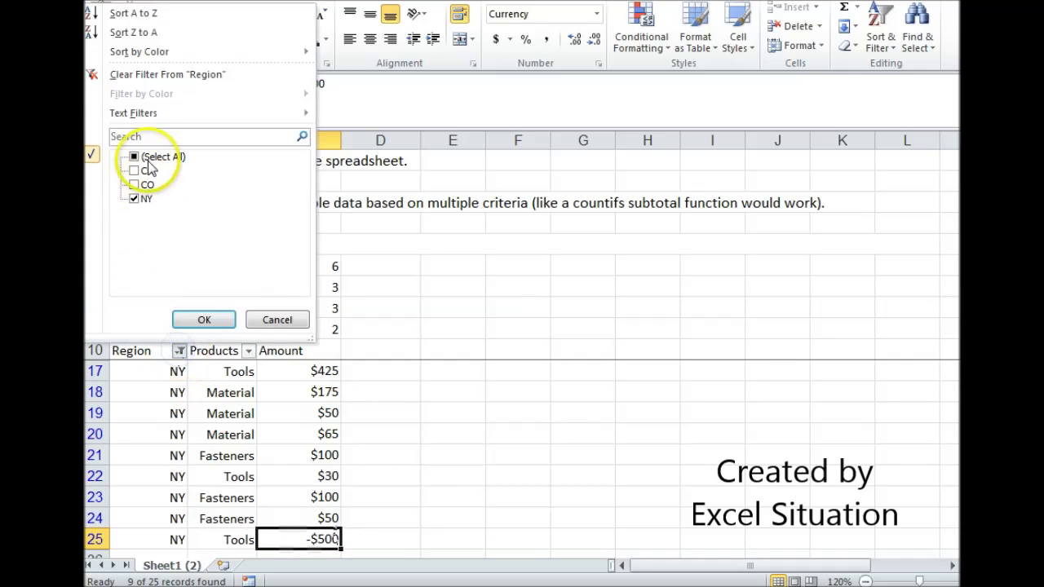
click(148, 158)
click(201, 319)
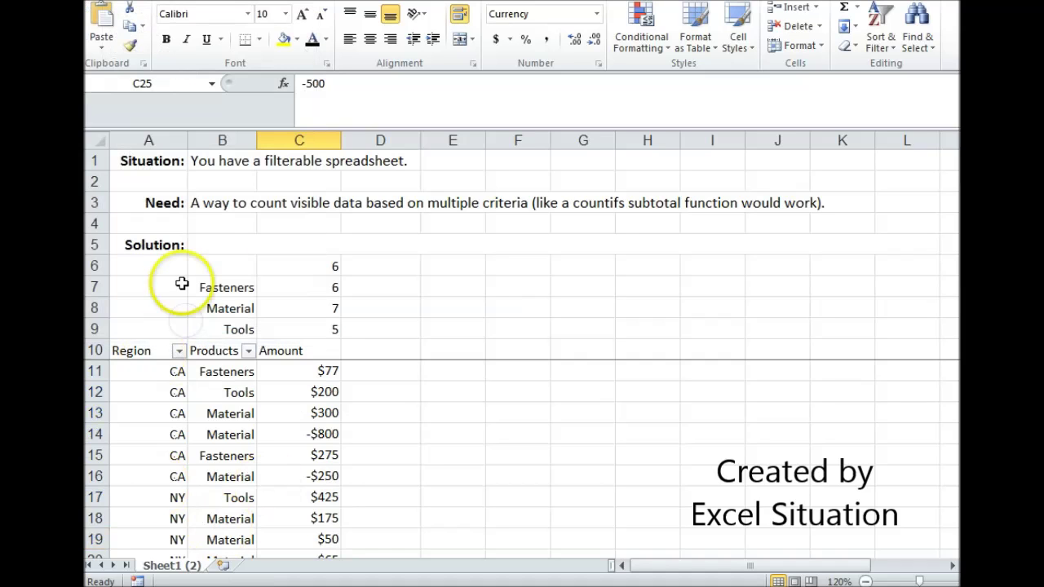
Change the font color of the hidden solution formula text in B5 to black.
click(215, 245)
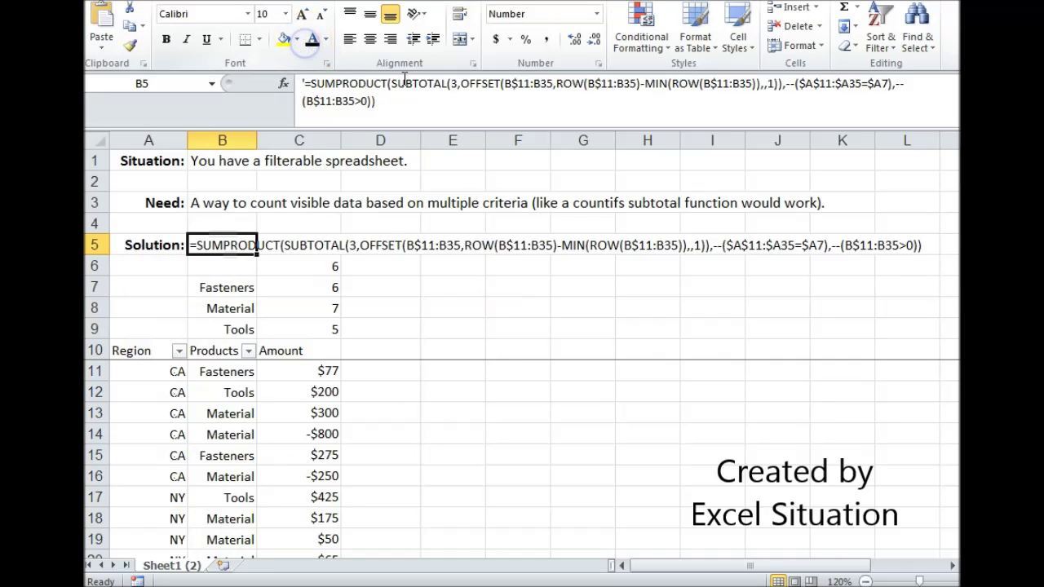
click(143, 204)
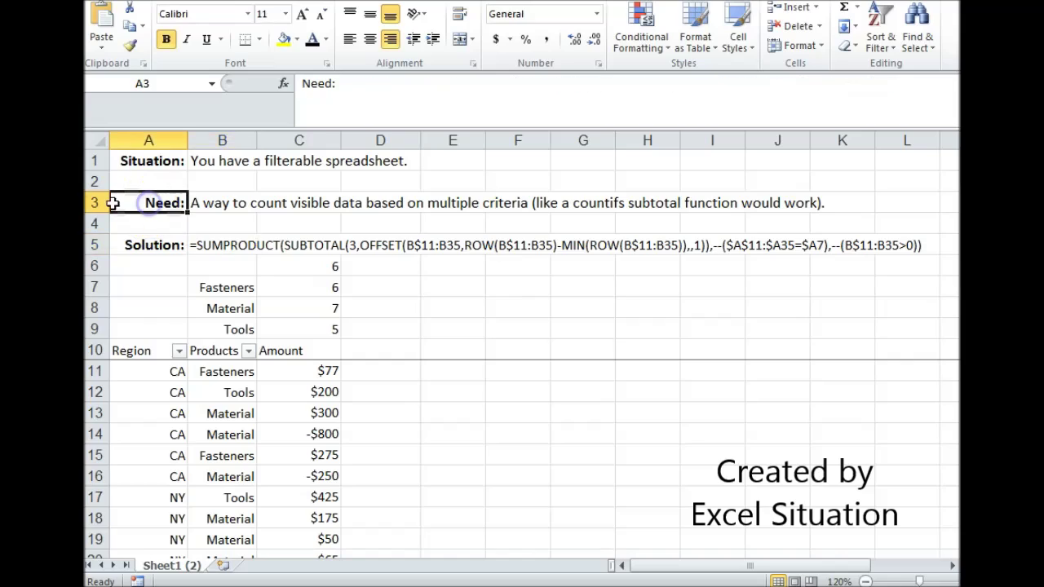